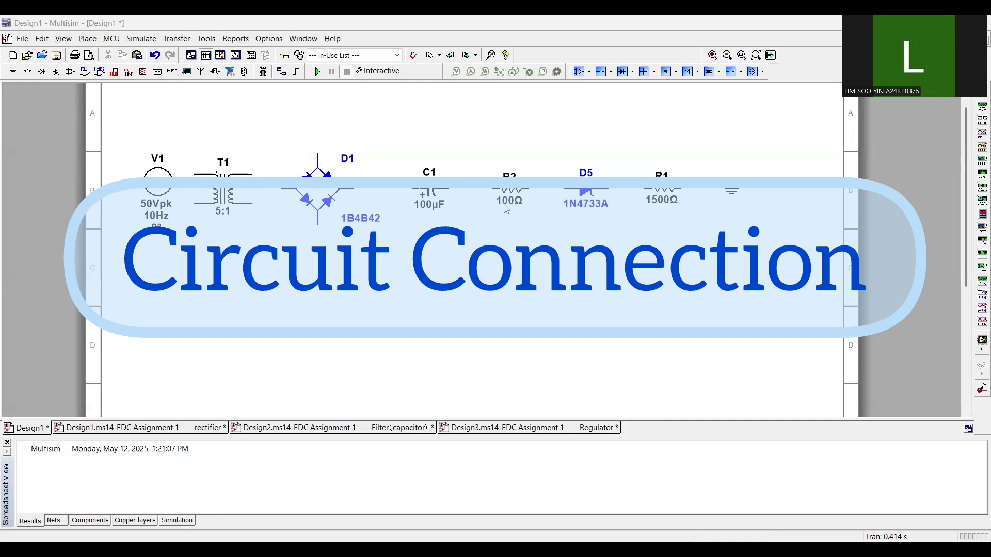
Step: Move AC source V1 down into row C and rotate it upright with its positive terminal facing up
{"action": "left_click_drag", "start_coordinate": [159, 190], "coordinate": [196, 271]}
{"action": "right_click", "coordinate": [205, 275]}
{"action": "left_click", "coordinate": [245, 119]}
{"action": "right_click", "coordinate": [218, 273]}
{"action": "left_click", "coordinate": [274, 129]}
{"action": "right_click", "coordinate": [216, 267]}
{"action": "left_click", "coordinate": [268, 129]}
Step: Line up transformer T1, bridge rectifier D1 and capacitor C1 beside V1, with C1 rotated vertically and its positive terminal up
{"action": "left_click_drag", "start_coordinate": [224, 189], "coordinate": [296, 262]}
{"action": "left_click_drag", "start_coordinate": [332, 185], "coordinate": [413, 257]}
{"action": "left_click_drag", "start_coordinate": [431, 190], "coordinate": [512, 270]}
{"action": "right_click", "coordinate": [512, 270]}
{"action": "left_click", "coordinate": [563, 128]}
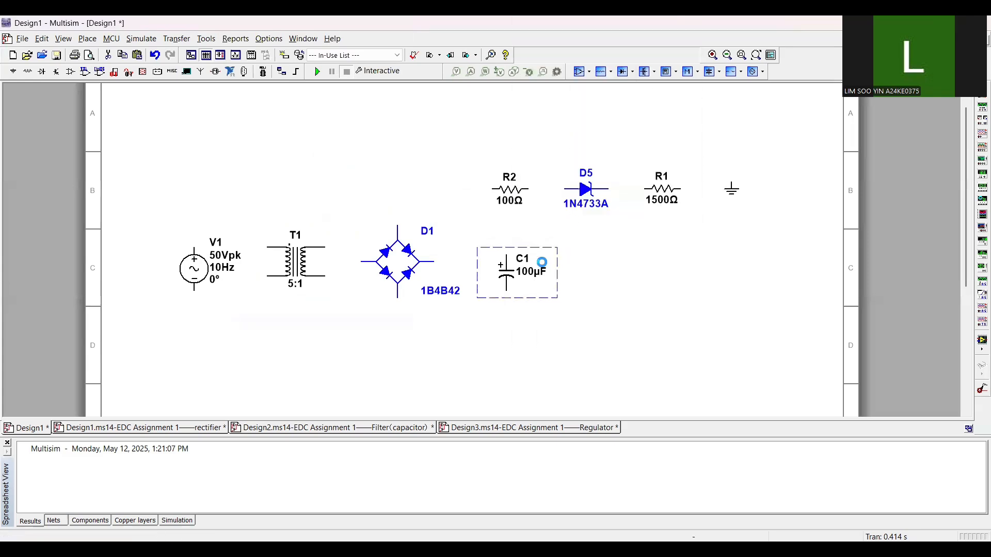
Step: Move resistor R2 and Zener diode D5 down beside C1, rotating D5 vertically with its cathode up
{"action": "left_click_drag", "start_coordinate": [510, 189], "coordinate": [575, 240]}
{"action": "left_click_drag", "start_coordinate": [586, 189], "coordinate": [638, 269]}
{"action": "right_click", "coordinate": [638, 269]}
{"action": "left_click", "coordinate": [710, 129]}
{"action": "right_click", "coordinate": [643, 269]}
{"action": "left_click", "coordinate": [718, 129]}
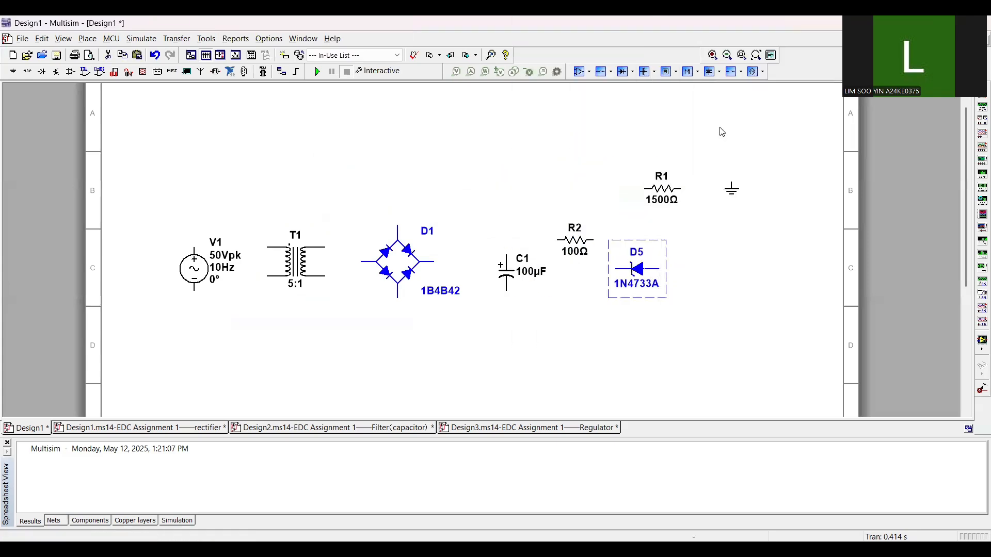
{"action": "right_click", "coordinate": [642, 269]}
{"action": "left_click", "coordinate": [717, 122]}
Step: Move the 1500 Ω resistor R1 beside D5 and rotate it vertically
{"action": "right_click", "coordinate": [718, 238]}
{"action": "left_click_drag", "start_coordinate": [663, 189], "coordinate": [725, 274]}
{"action": "left_click", "coordinate": [753, 118]}
Step: Wire both terminals of source V1 to the primary winding of transformer T1
{"action": "left_click", "coordinate": [194, 247]}
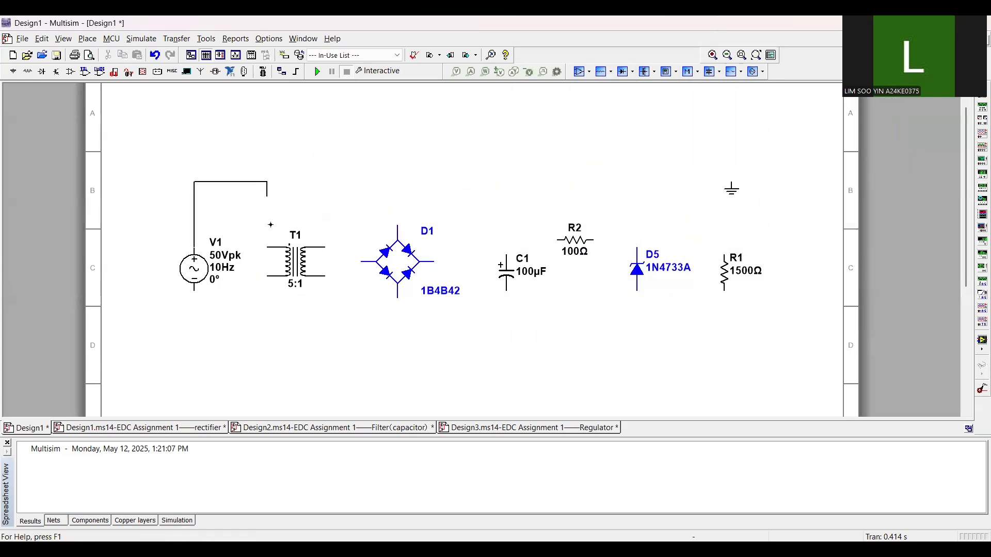
{"action": "left_click", "coordinate": [267, 248]}
{"action": "left_click", "coordinate": [194, 290]}
{"action": "left_click", "coordinate": [267, 276]}
Step: Wire T1's secondary winding to the upper and lower terminals of bridge D1, straightening the kink in the upper wire
{"action": "left_click", "coordinate": [325, 247]}
{"action": "left_click", "coordinate": [397, 225]}
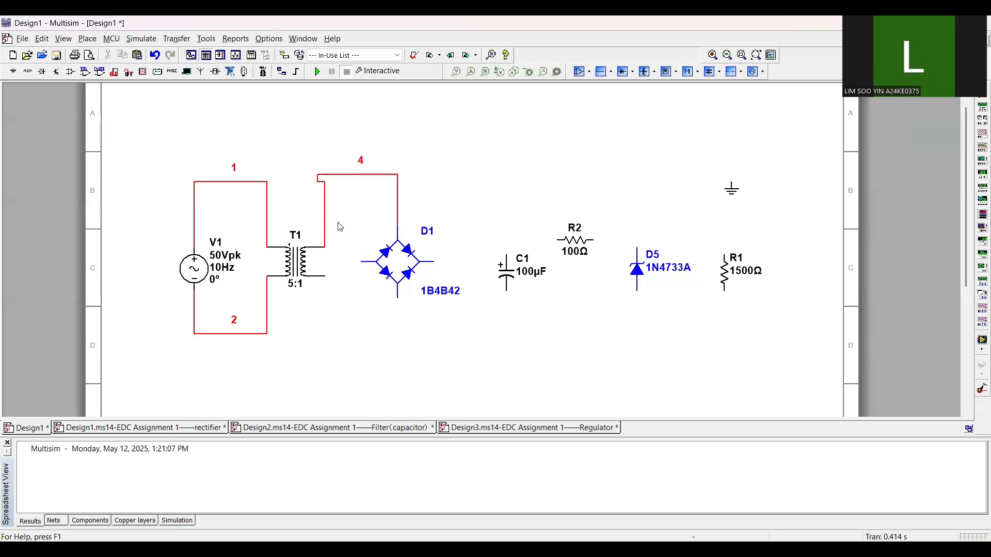
{"action": "left_click_drag", "start_coordinate": [317, 178], "coordinate": [325, 178]}
{"action": "left_click", "coordinate": [334, 296]}
{"action": "left_click", "coordinate": [325, 276]}
{"action": "left_click", "coordinate": [398, 299]}
Step: Shift C1 slightly down and wire it across D1's outputs, right terminal to C1's positive end and left terminal to its negative end
{"action": "left_click", "coordinate": [433, 262]}
{"action": "left_click", "coordinate": [507, 255]}
{"action": "left_click_drag", "start_coordinate": [506, 274], "coordinate": [508, 288]}
{"action": "left_click", "coordinate": [566, 274]}
{"action": "left_click", "coordinate": [361, 262]}
{"action": "left_click", "coordinate": [506, 305]}
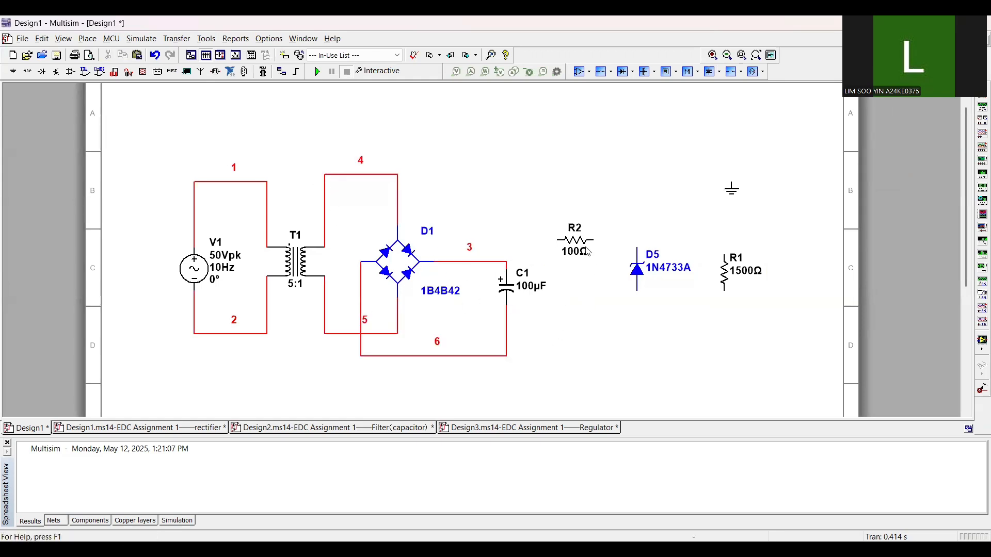
Step: Connect R2 to the junction of D1 and C1's positive end, aligning R2 with that wire
{"action": "left_click_drag", "start_coordinate": [587, 251], "coordinate": [594, 280]}
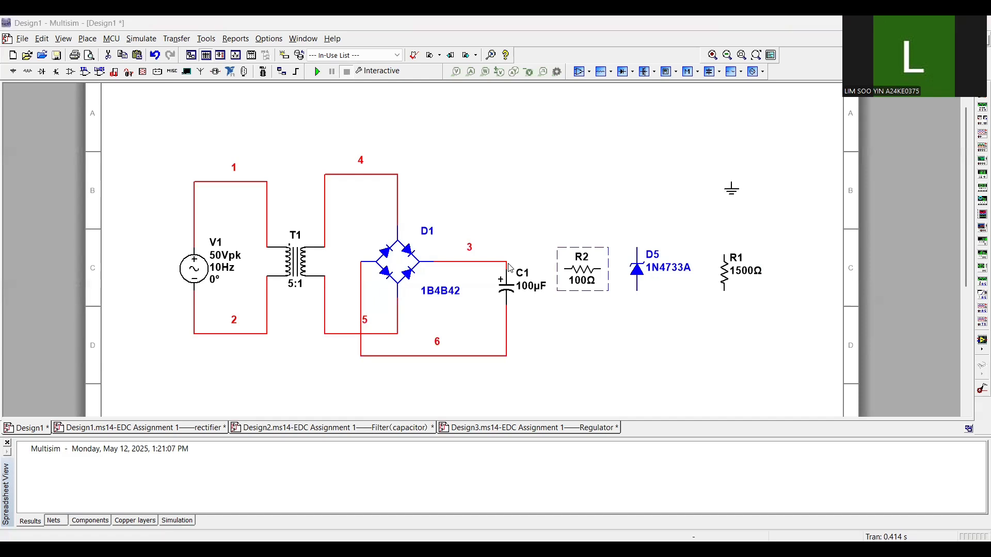
{"action": "left_click", "coordinate": [506, 264]}
{"action": "left_click", "coordinate": [565, 268]}
{"action": "left_click_drag", "start_coordinate": [582, 270], "coordinate": [583, 263]}
Step: Lower Zener diode D5 and wire its cathode to R2's output and its anode to the bottom wire below C1
{"action": "left_click", "coordinate": [634, 285]}
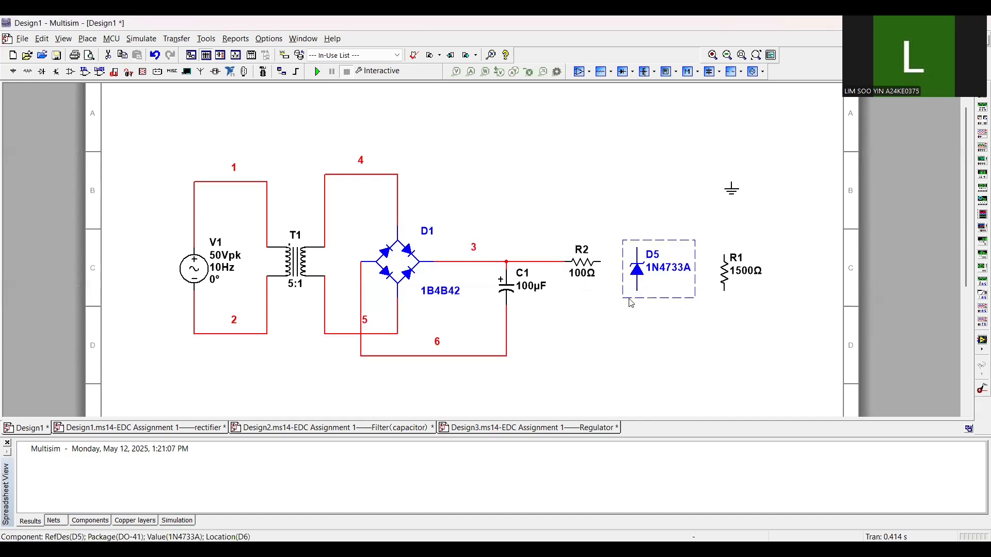
{"action": "left_click_drag", "start_coordinate": [629, 300], "coordinate": [627, 321]}
{"action": "left_click", "coordinate": [600, 262]}
{"action": "left_click", "coordinate": [629, 283]}
{"action": "left_click", "coordinate": [629, 326]}
{"action": "left_click", "coordinate": [506, 355]}
Step: Move R1 closer to D5 and wire it in parallel with the Zener diode
{"action": "left_click_drag", "start_coordinate": [733, 274], "coordinate": [709, 302]}
{"action": "left_click", "coordinate": [154, 55]}
{"action": "left_click", "coordinate": [709, 284]}
{"action": "left_click", "coordinate": [630, 263]}
{"action": "left_click", "coordinate": [708, 320]}
{"action": "left_click", "coordinate": [629, 356]}
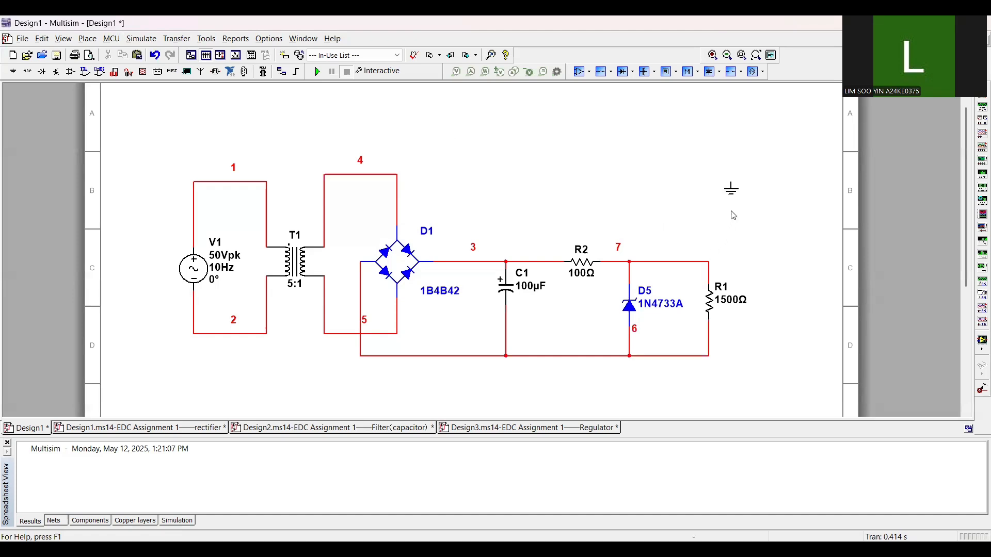
Step: Move the ground symbol below the bottom wire between C1 and D5 and connect it to that wire
{"action": "left_click_drag", "start_coordinate": [731, 189], "coordinate": [550, 377]}
{"action": "left_click", "coordinate": [569, 377]}
{"action": "left_click", "coordinate": [548, 356]}
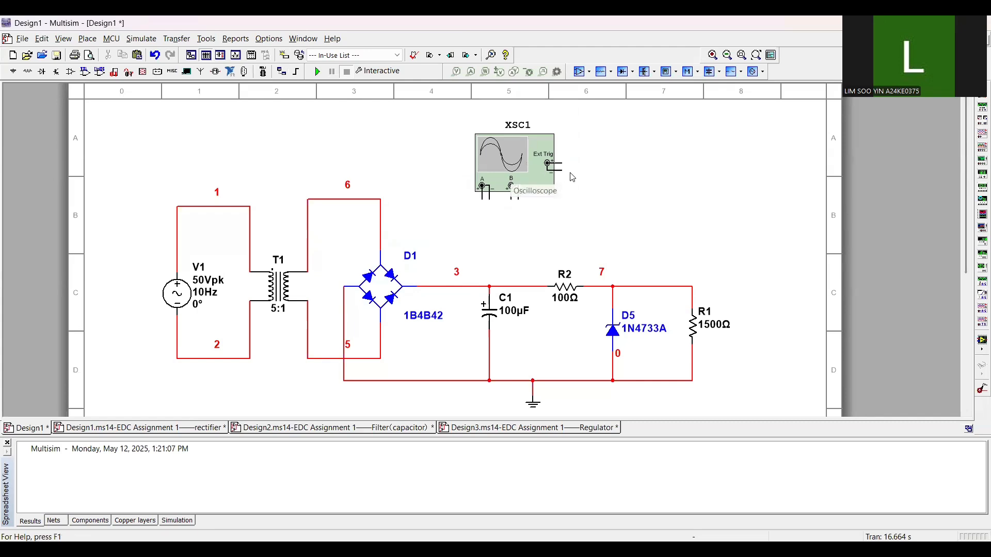
Step: Connect channel A of oscilloscope XSC1 across the secondary winding of transformer T1
{"action": "left_click", "coordinate": [482, 197]}
{"action": "left_click", "coordinate": [308, 250]}
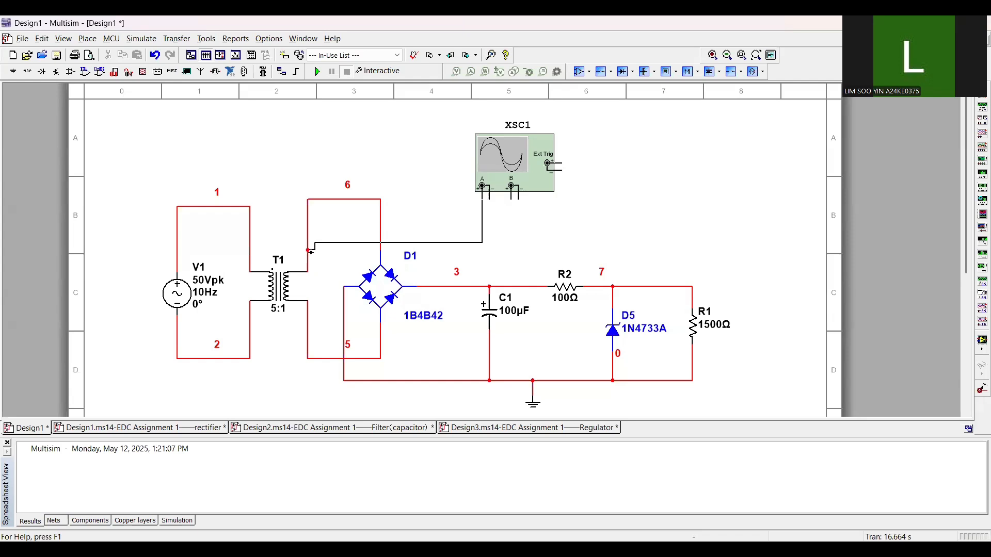
{"action": "left_click", "coordinate": [489, 196]}
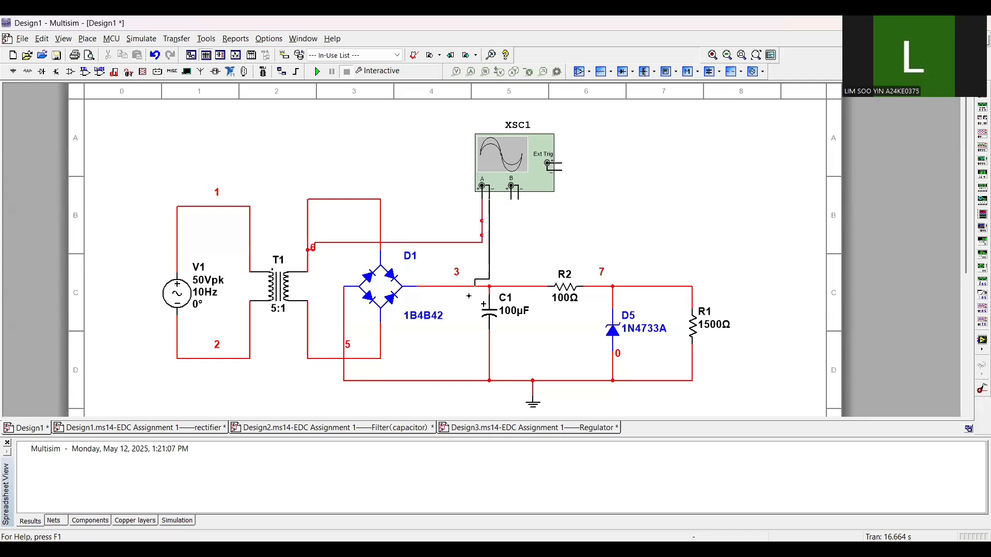
{"action": "left_click", "coordinate": [305, 321]}
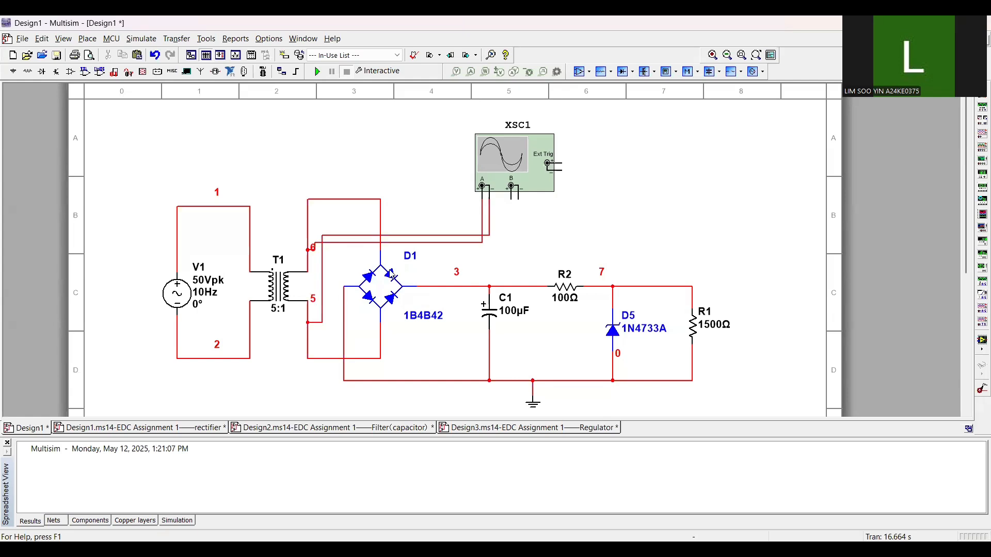
{"action": "double_click", "coordinate": [449, 239]}
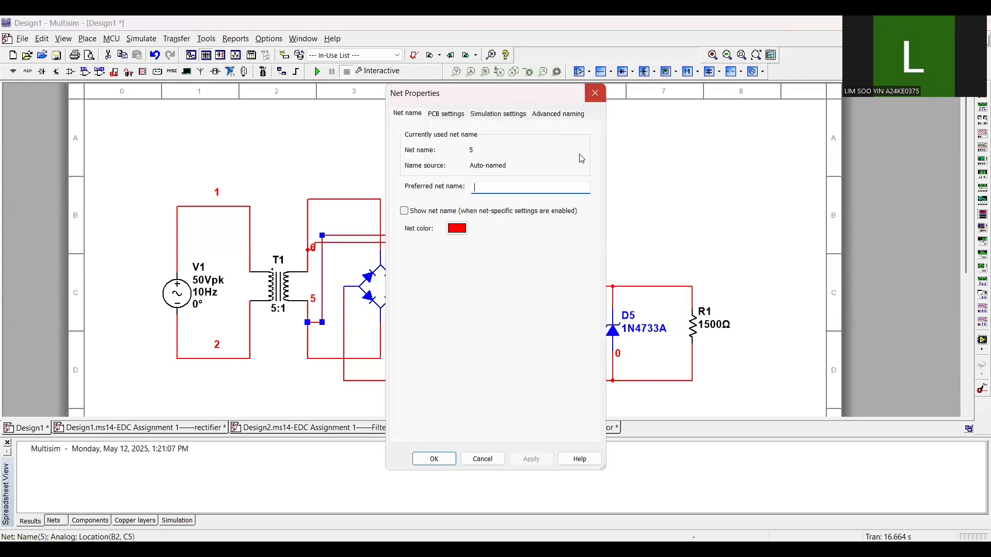
{"action": "left_click", "coordinate": [595, 93]}
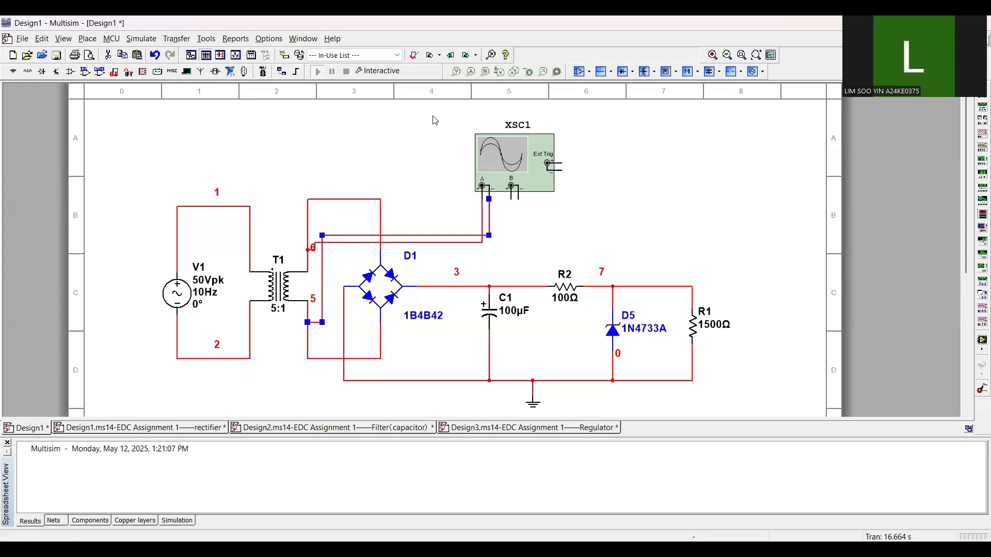
Step: Run the simulation and examine the transformer's secondary voltage waveform on oscilloscope XSC1
{"action": "key", "text": "F5"}
{"action": "double_click", "coordinate": [513, 164]}
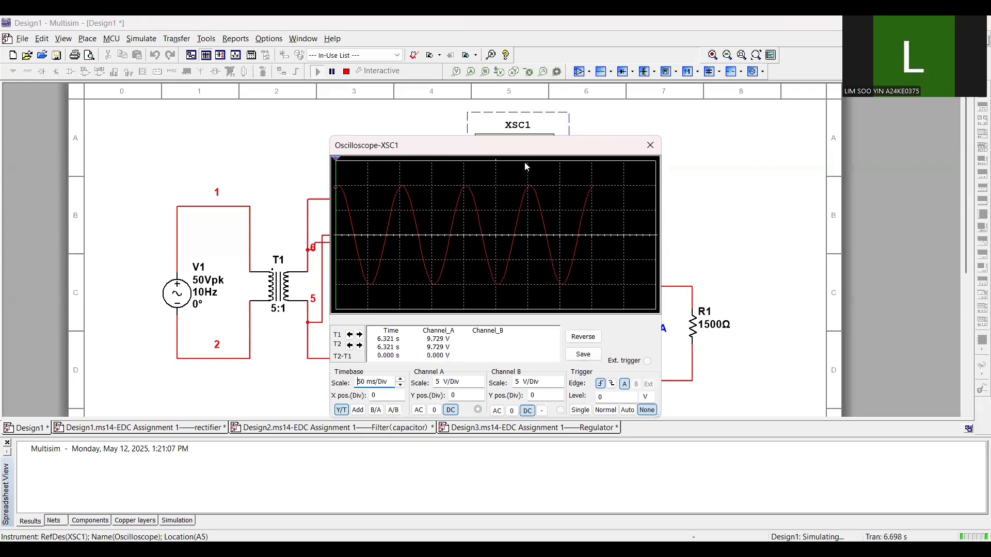
{"action": "left_click", "coordinate": [651, 146]}
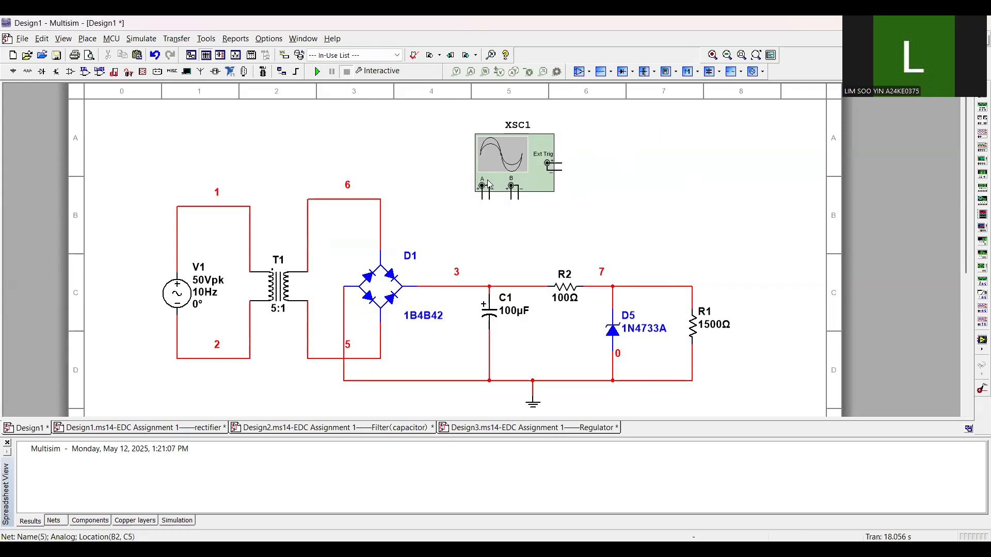
Step: Wire channel A of oscilloscope XSC1 across filter capacitor C1
{"action": "left_click", "coordinate": [483, 199]}
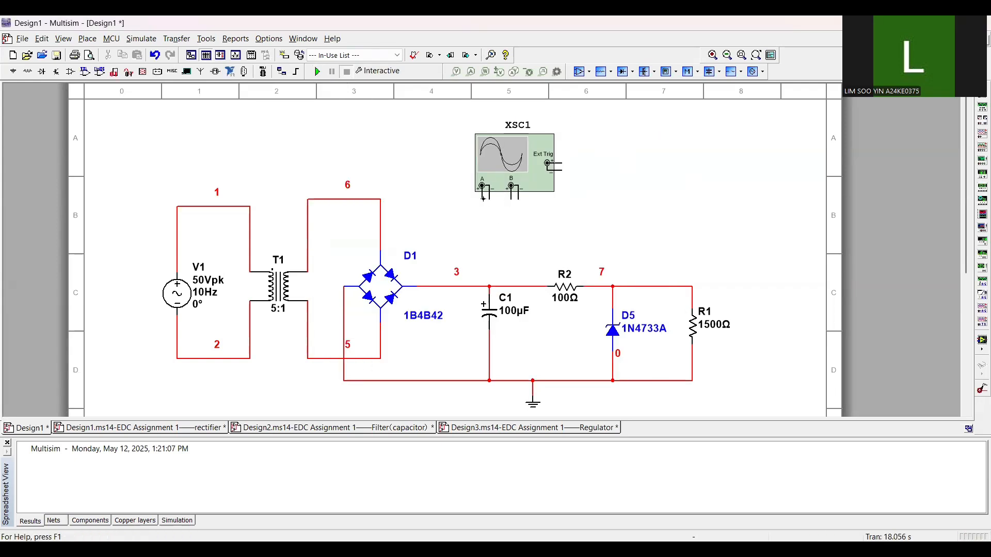
{"action": "left_click", "coordinate": [505, 285]}
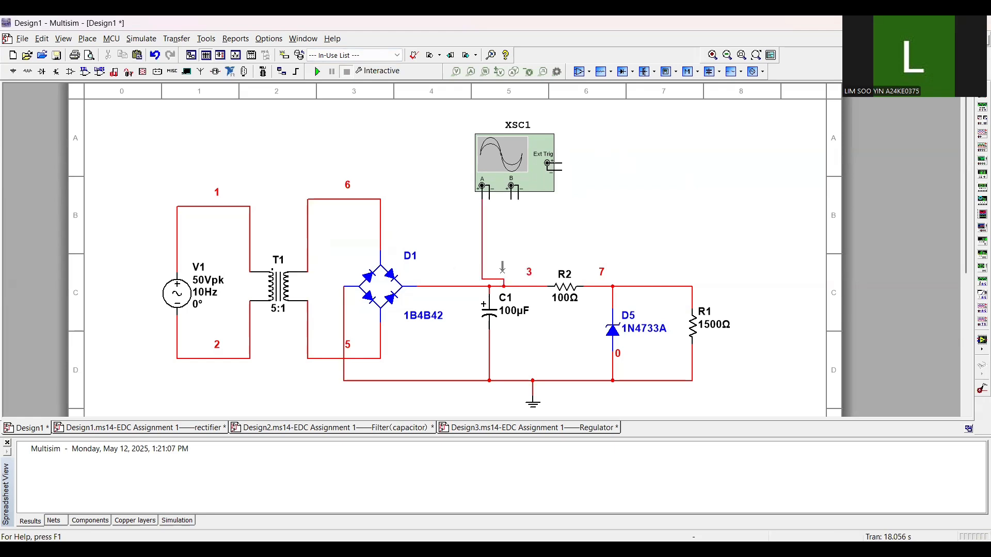
{"action": "left_click", "coordinate": [490, 198]}
{"action": "left_click", "coordinate": [490, 358]}
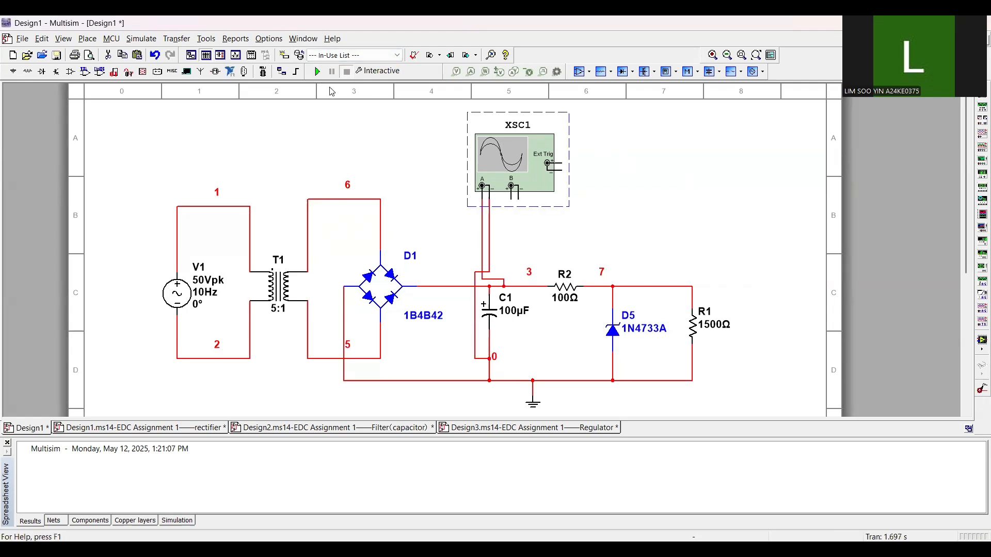
Step: Run the simulation and examine the filtered voltage waveform across C1 on oscilloscope XSC1
{"action": "left_click", "coordinate": [317, 71]}
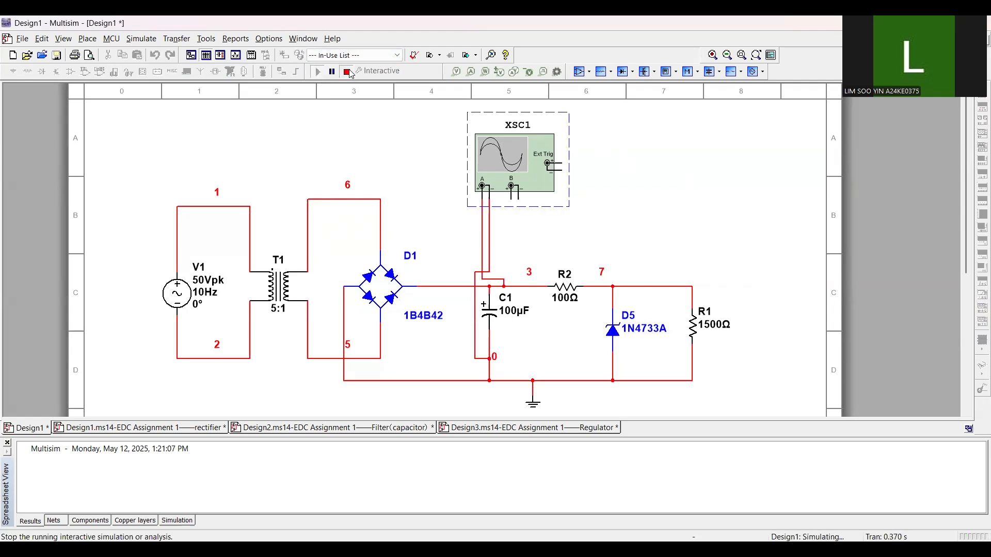
{"action": "double_click", "coordinate": [500, 155]}
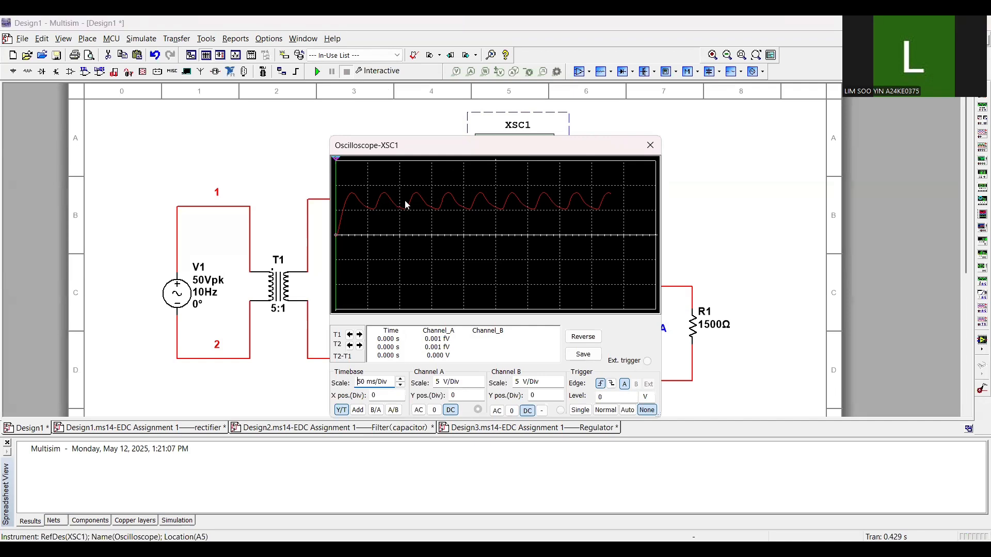
{"action": "left_click", "coordinate": [649, 145]}
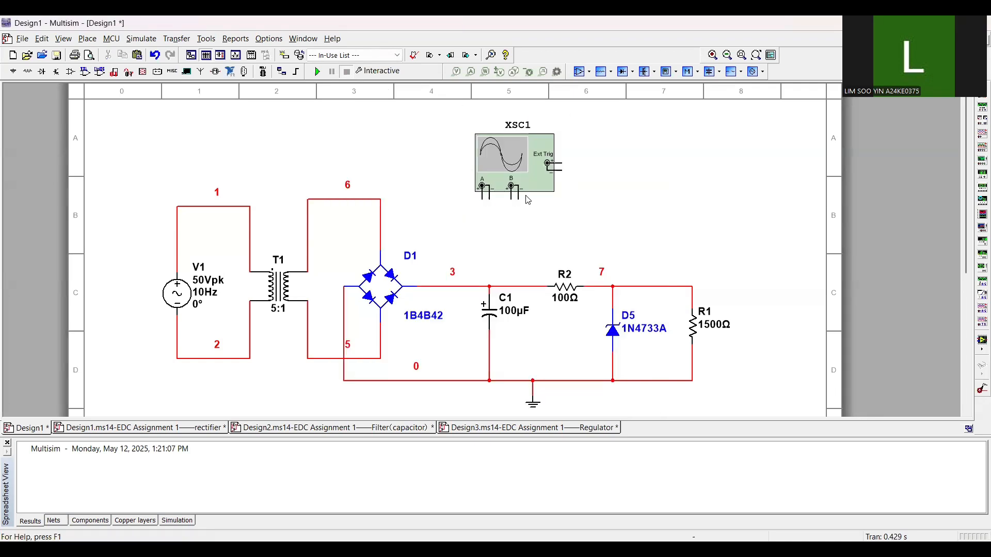
Step: Wire channel A of oscilloscope XSC1 across load resistor R1
{"action": "left_click", "coordinate": [484, 199]}
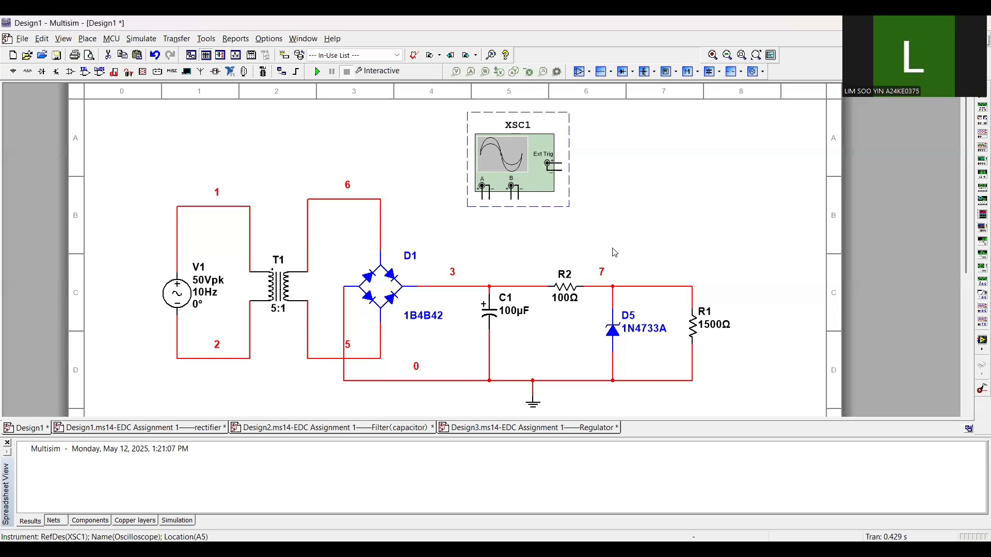
{"action": "left_click", "coordinate": [481, 197]}
{"action": "left_click", "coordinate": [685, 285]}
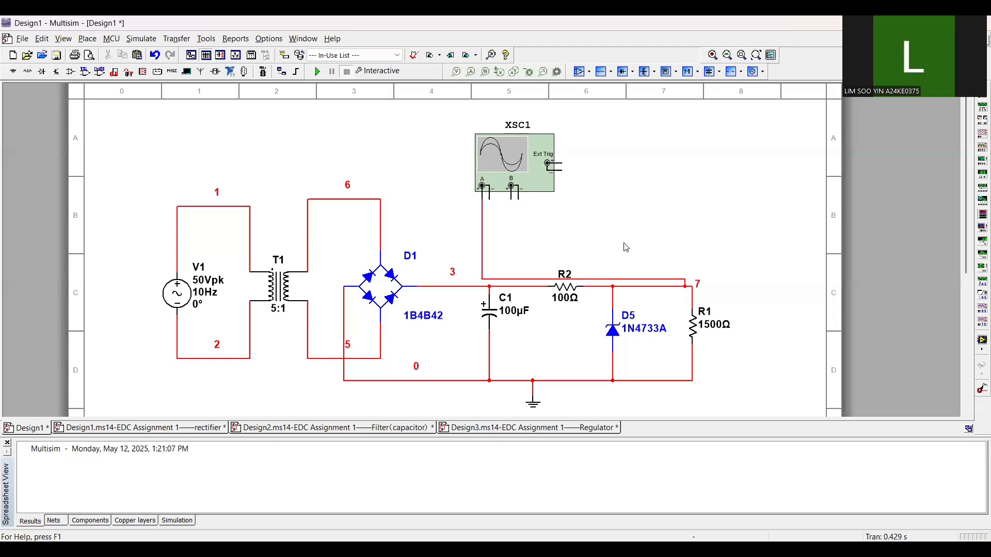
{"action": "left_click", "coordinate": [489, 199]}
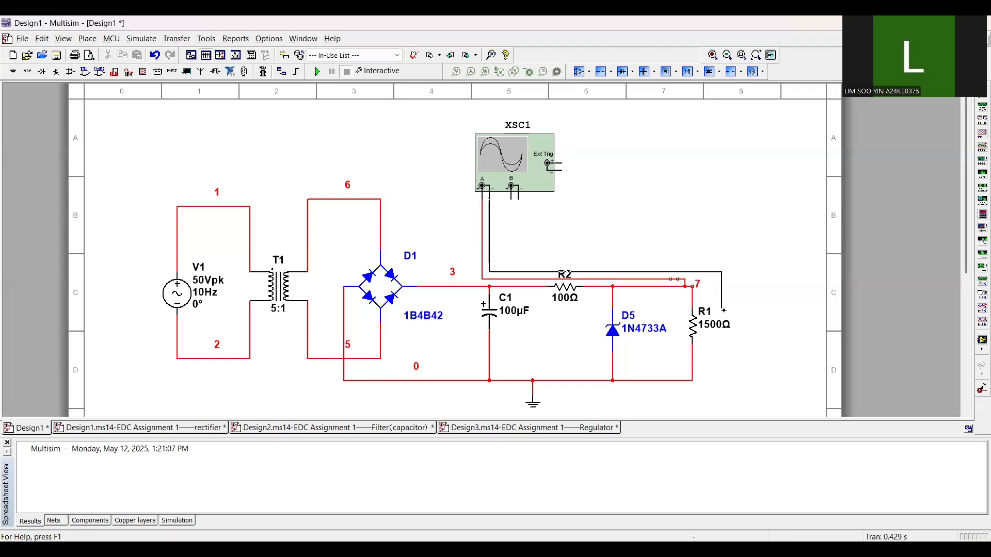
{"action": "left_click", "coordinate": [692, 359]}
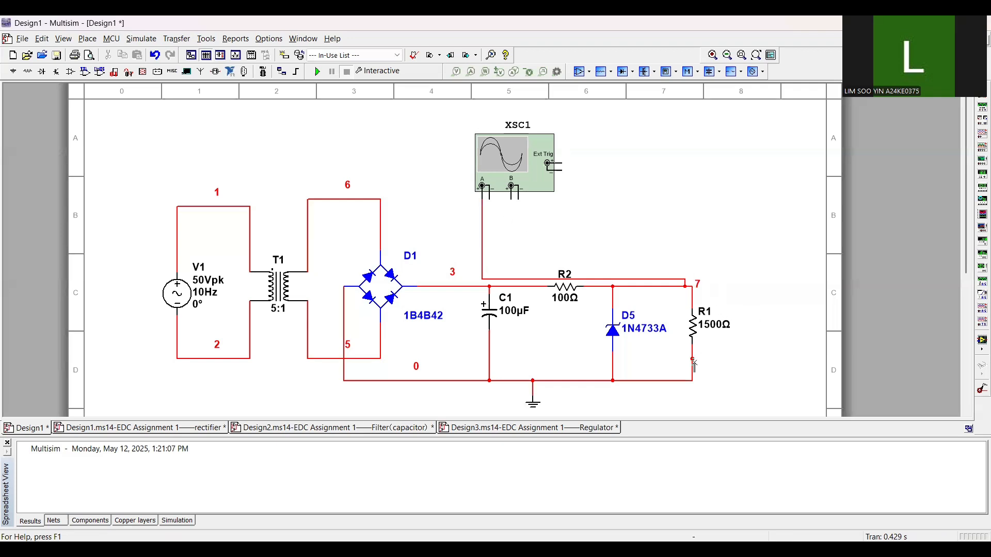
Step: Simulate the circuit and measure the regulated voltage across R1 with an oscilloscope cursor at about 32 ms
{"action": "double_click", "coordinate": [519, 156]}
{"action": "left_click", "coordinate": [317, 72]}
{"action": "left_click", "coordinate": [347, 72]}
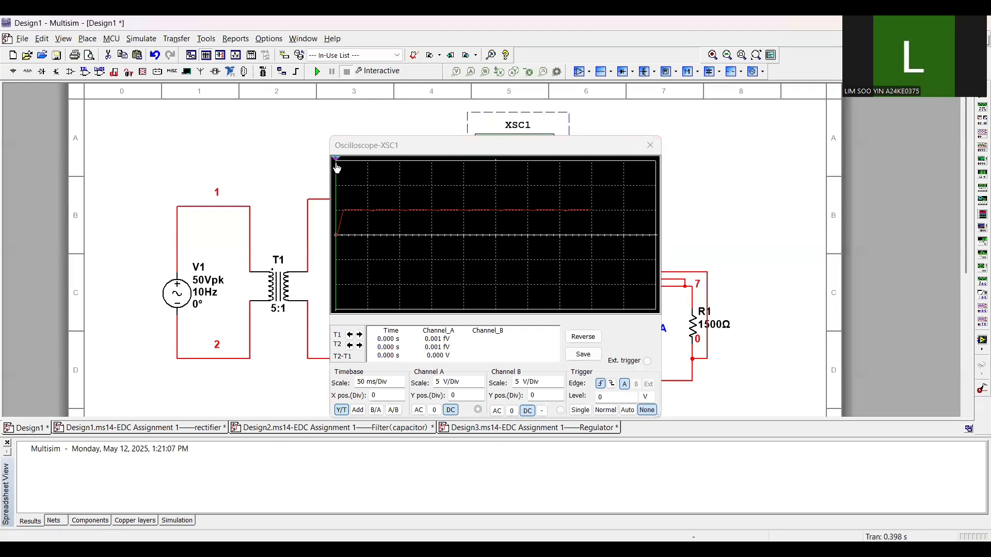
{"action": "left_click_drag", "start_coordinate": [337, 166], "coordinate": [356, 164]}
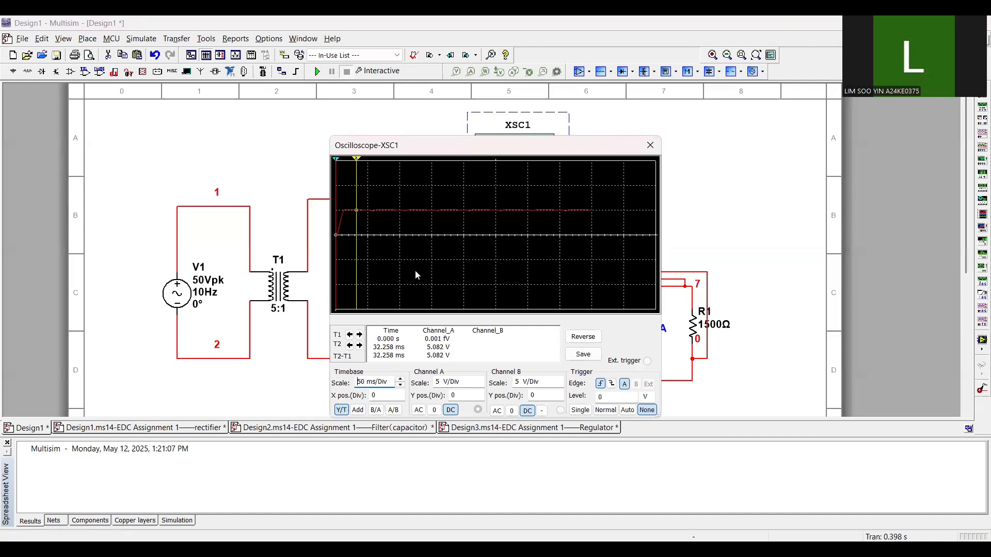
{"action": "left_click", "coordinate": [650, 144]}
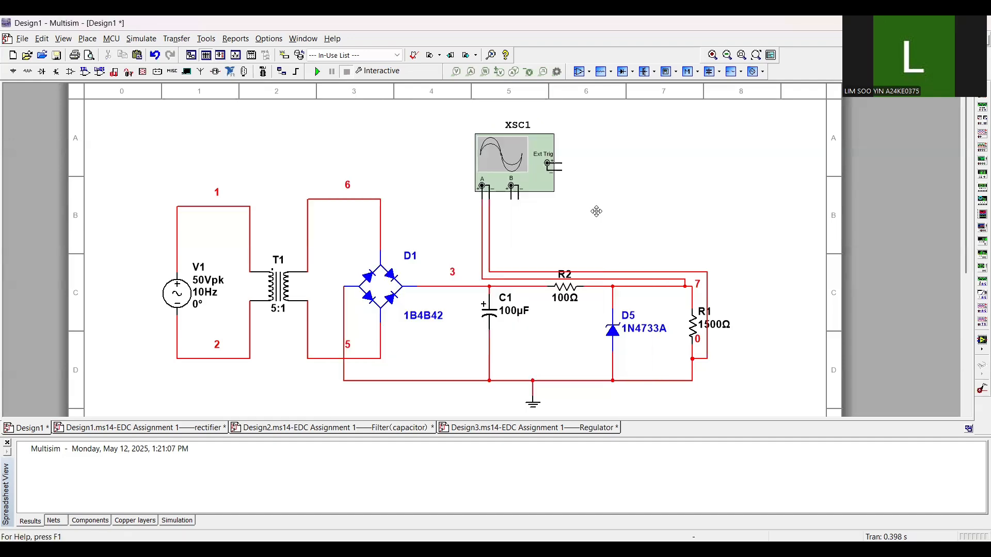